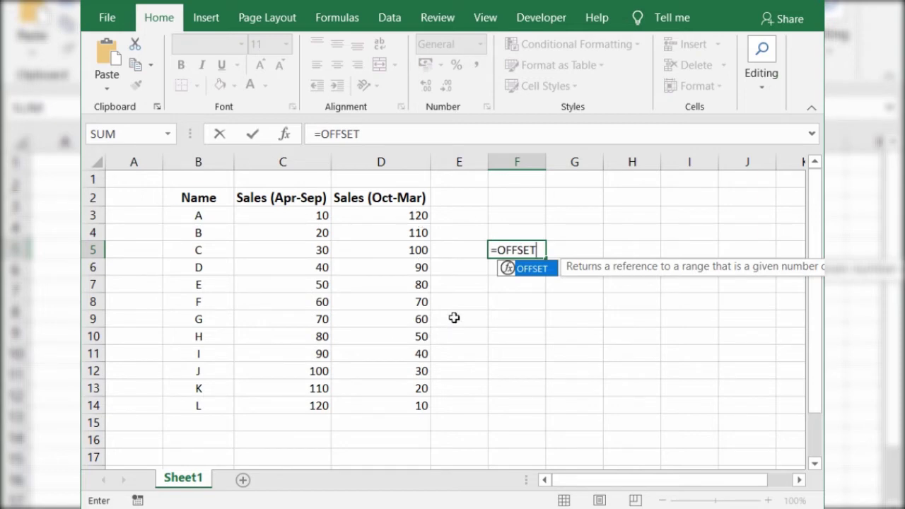
Complete the OFFSET formula in F5 with B2 as reference, 4 rows and 0 columns: =OFFSET(B2,4,0)
text(()
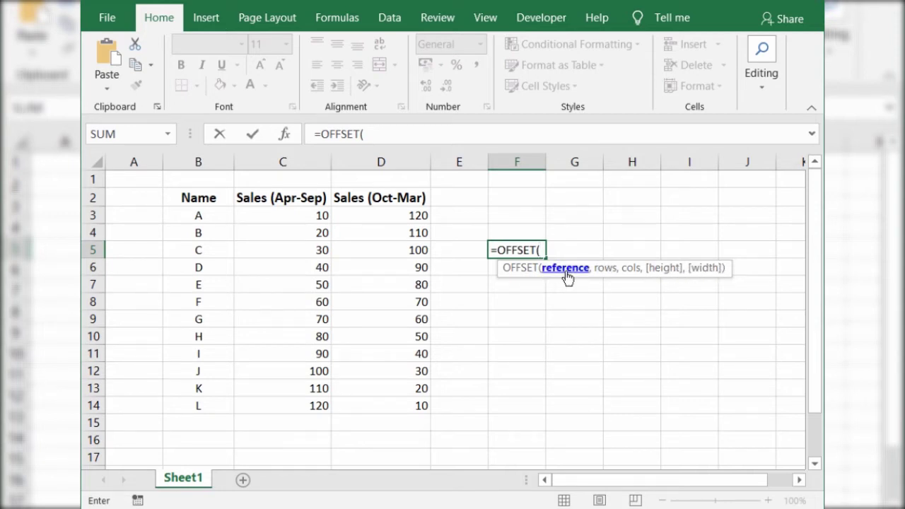
click(193, 198)
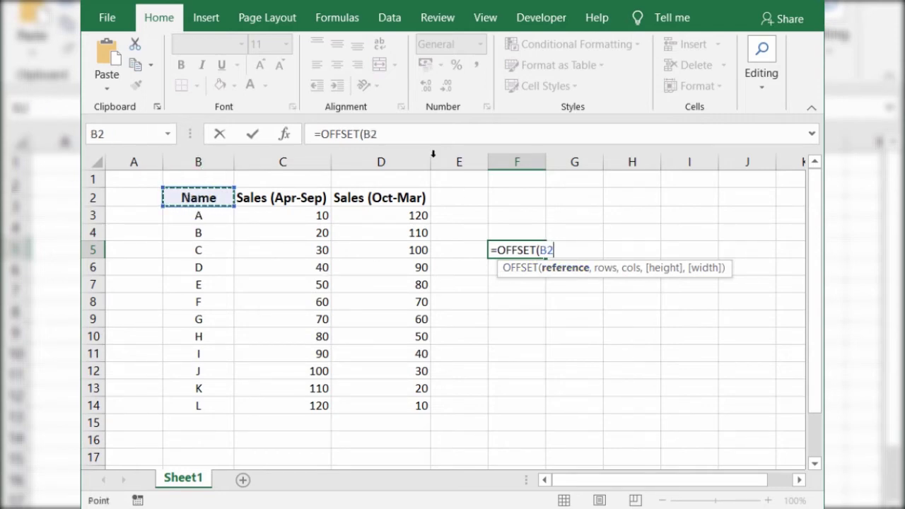
click(377, 133)
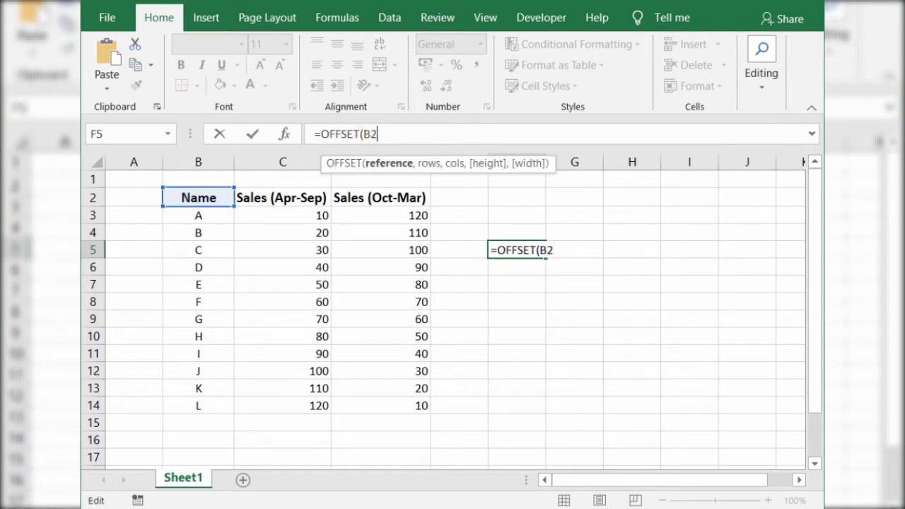
text(,)
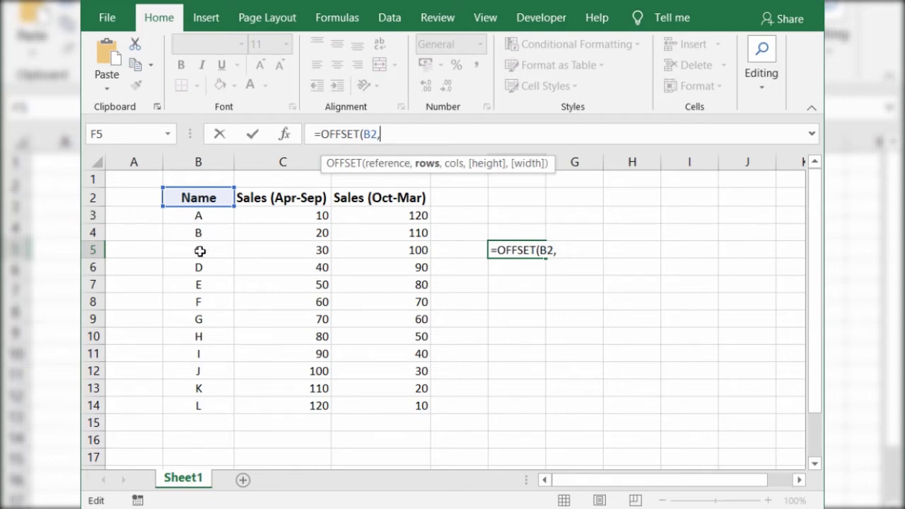
text(4)
text(,)
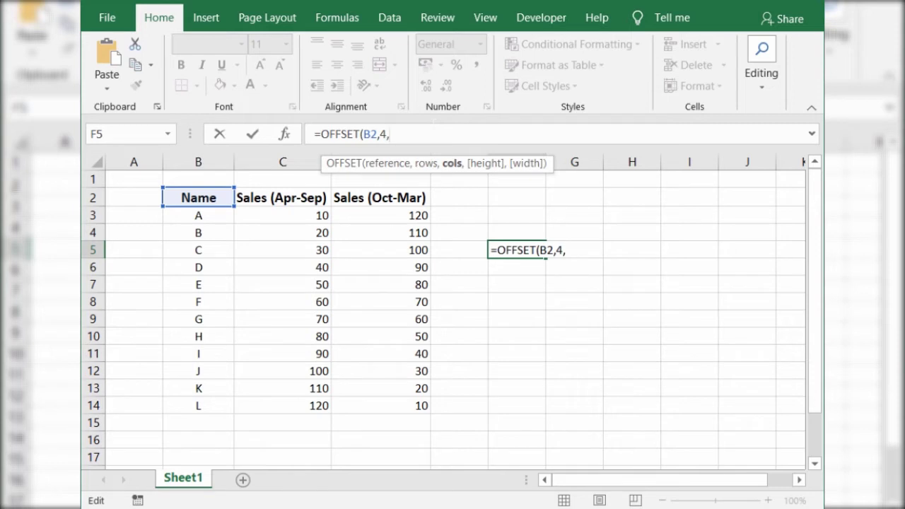
text(0)
text())
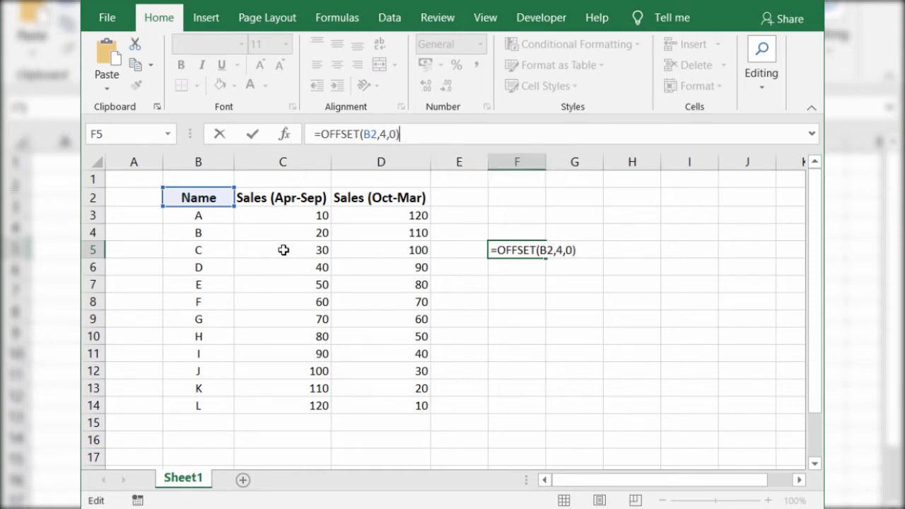
key(Return)
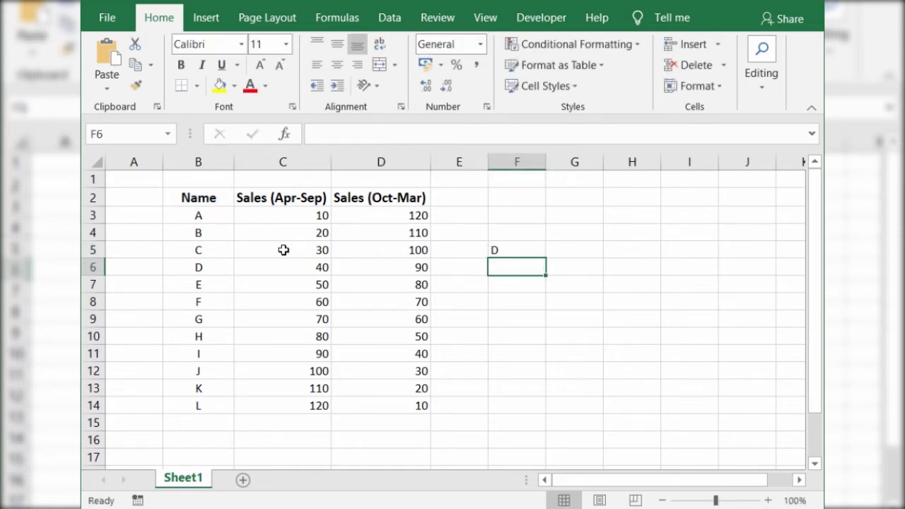
Review the OFFSET formula in F5 and compare its result with source cell B6
click(507, 250)
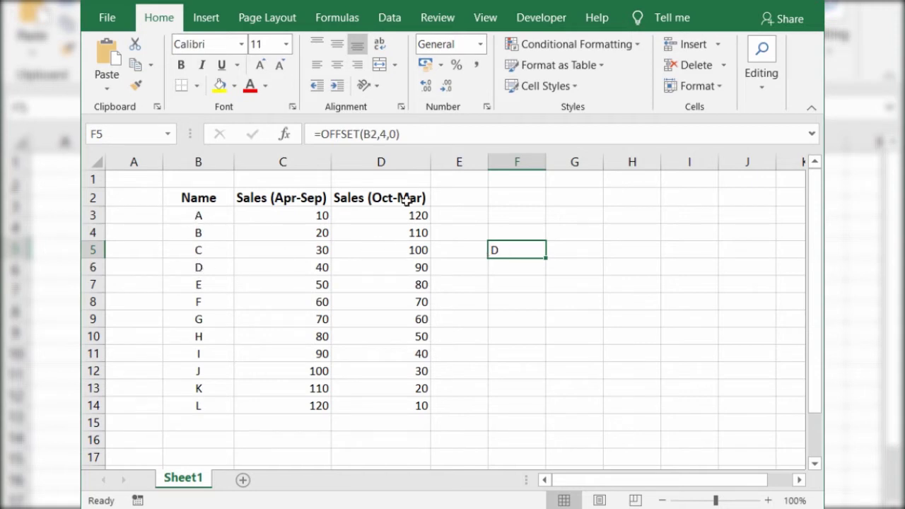
click(412, 133)
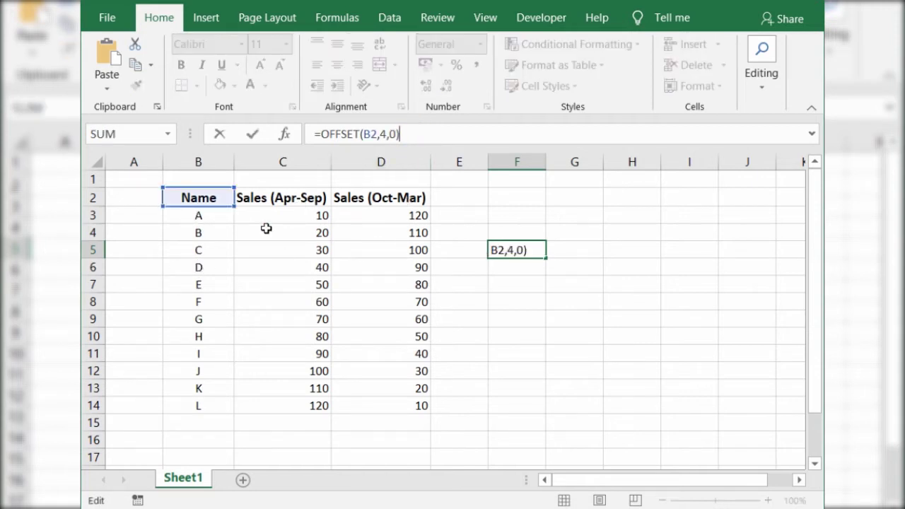
click(202, 266)
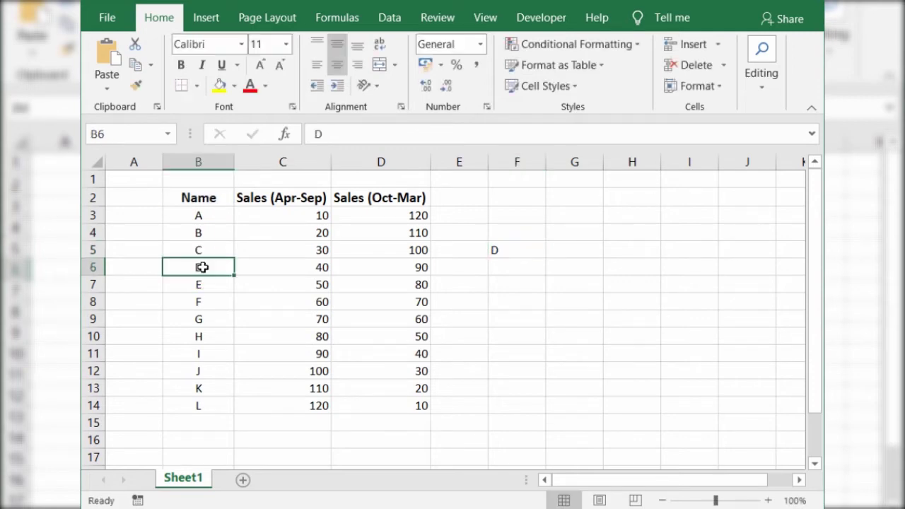
click(510, 251)
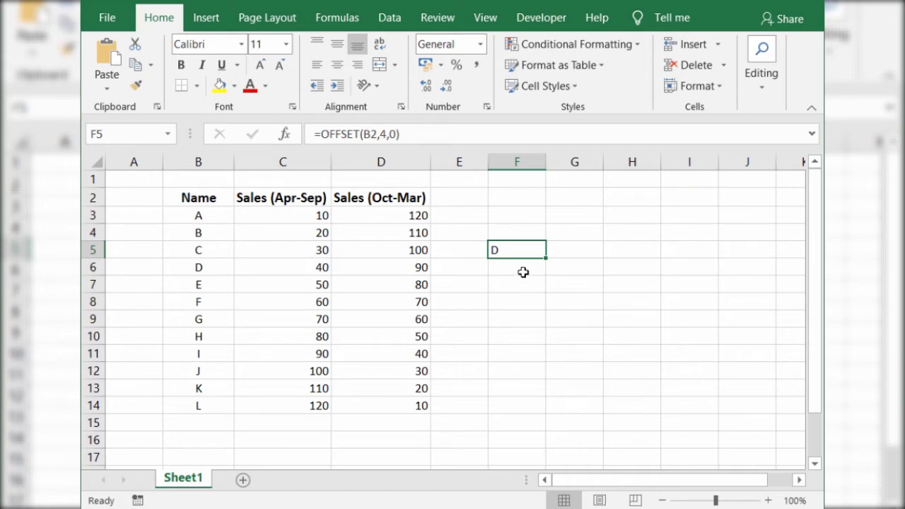
Start an OFFSET formula in F6 with B2 as the reference and a row offset of 4
click(522, 271)
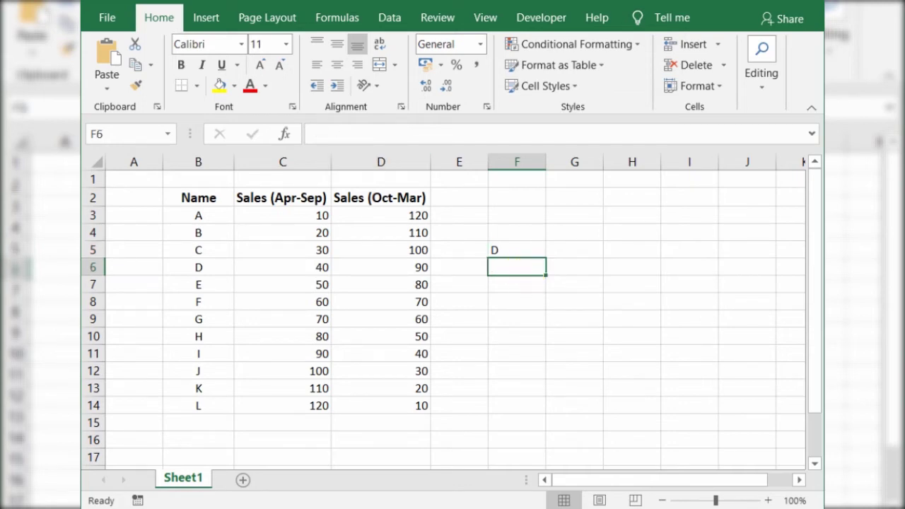
click(352, 136)
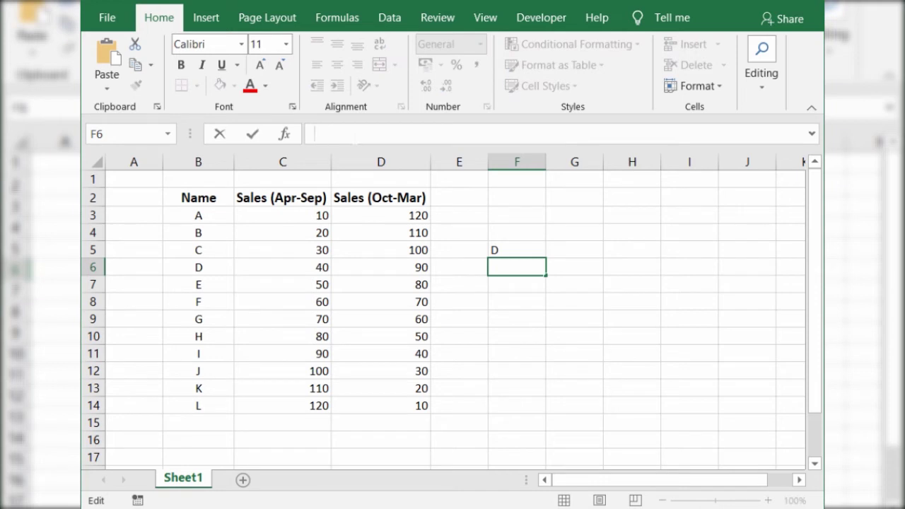
text(=OF)
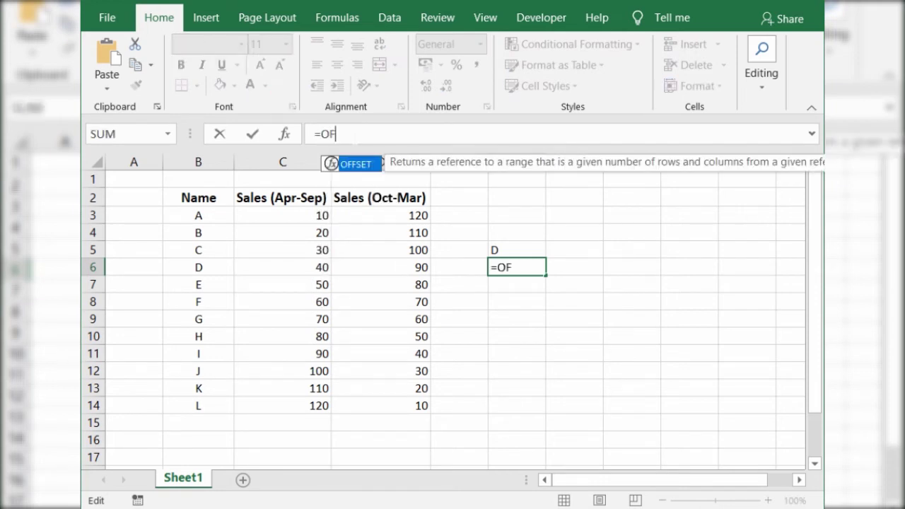
text(FSET()
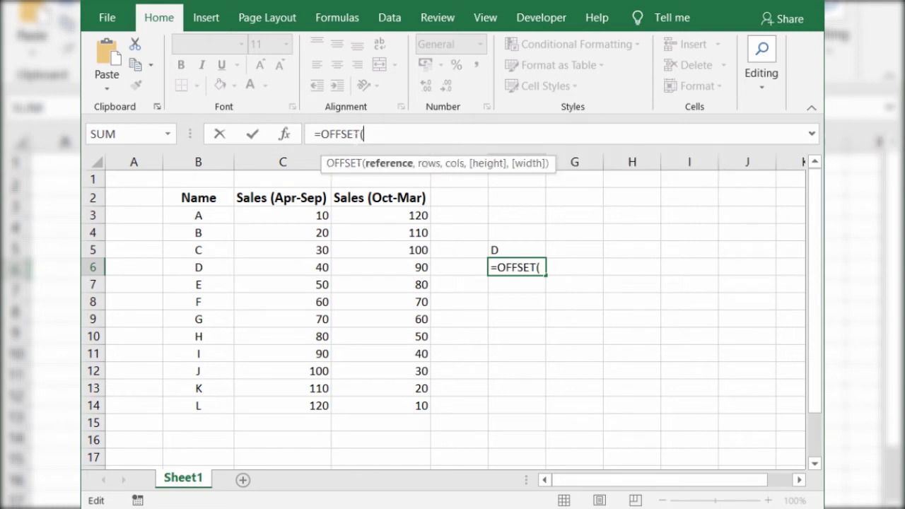
click(189, 200)
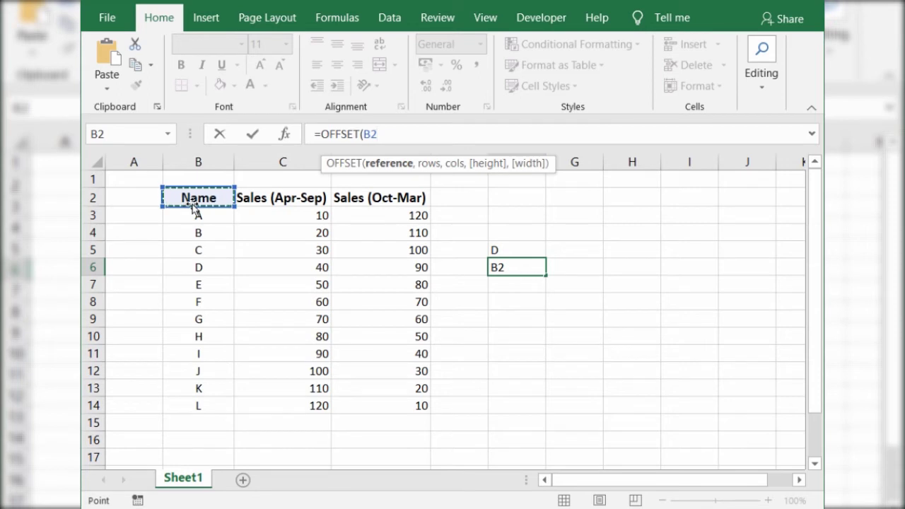
text(,)
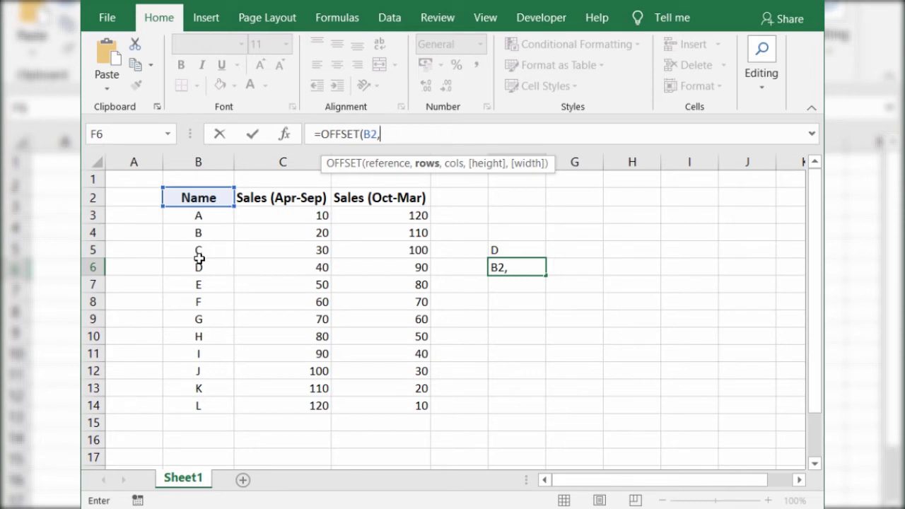
text(4)
text(,)
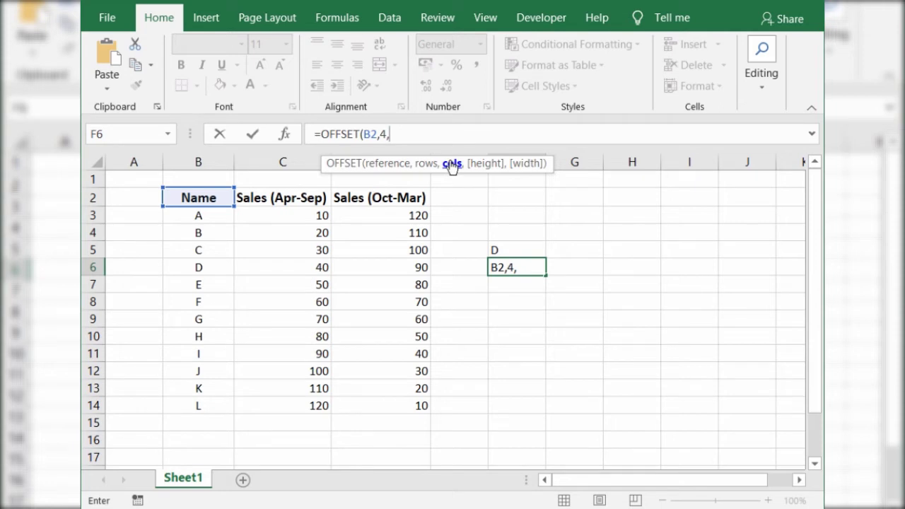
Finish the F6 formula with a column offset of 1, height 1 and width 1: =OFFSET(B2,4,1,1,1)
text(1)
text(,)
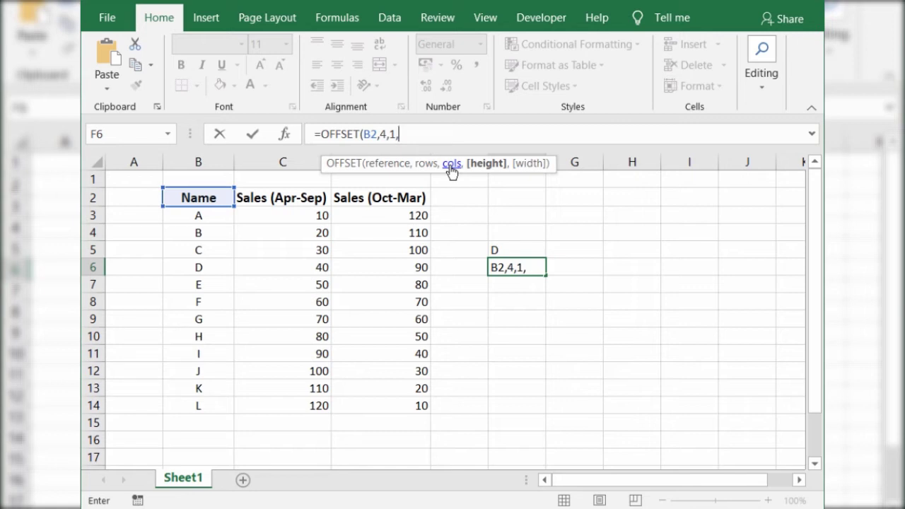
text(1)
text(,)
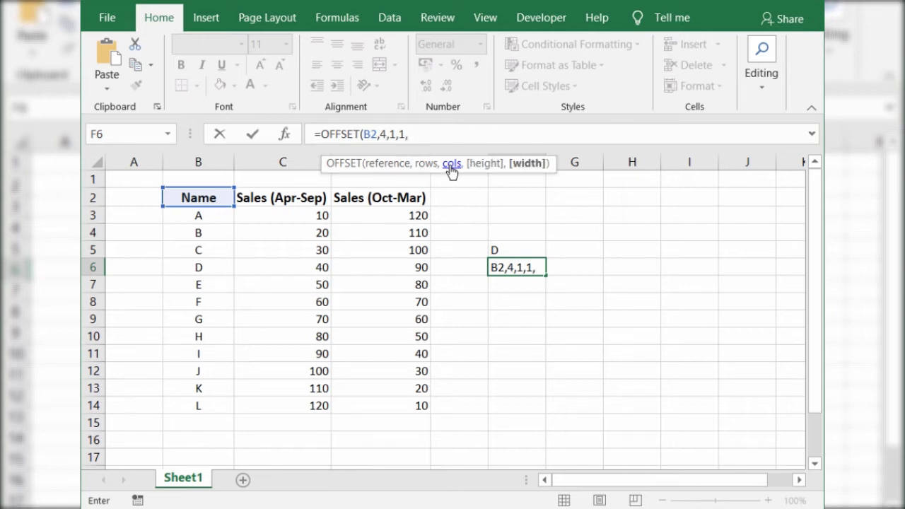
text(1))
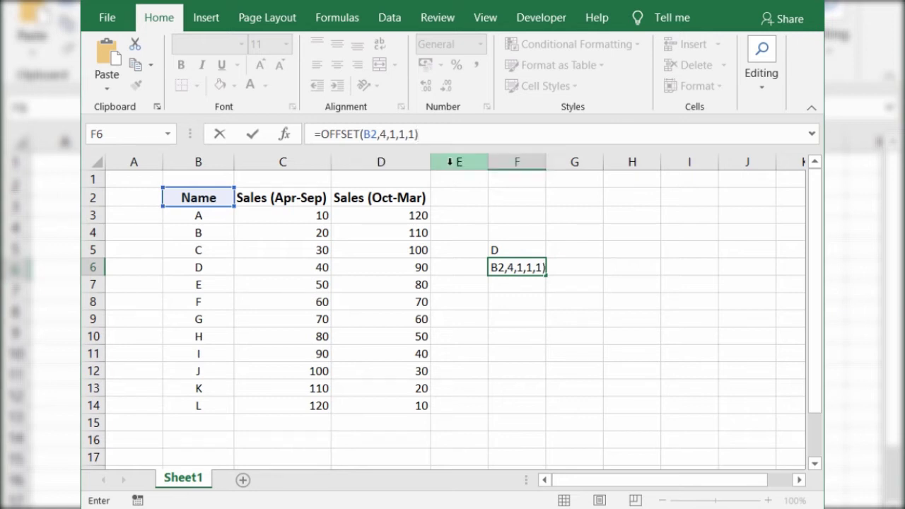
key(Return)
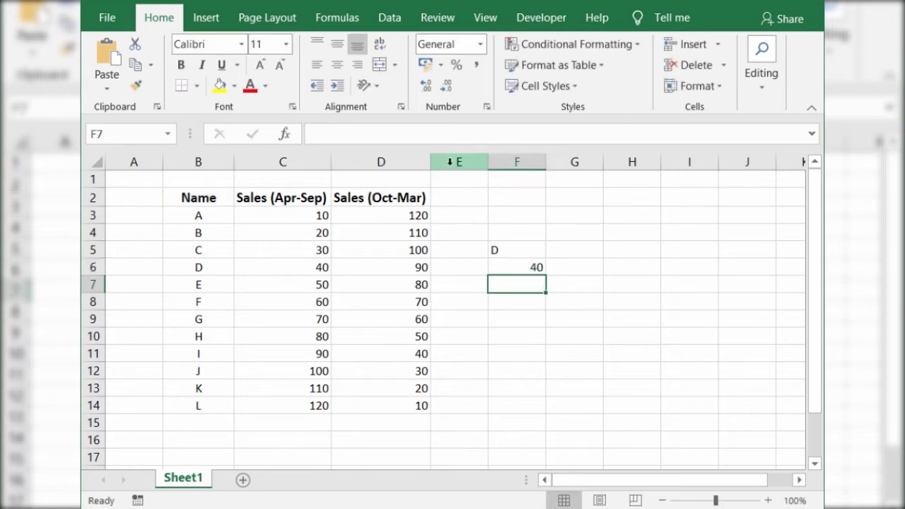
Examine the column, height and width arguments of the F6 formula and compare its result with cells B6 and C6
click(196, 267)
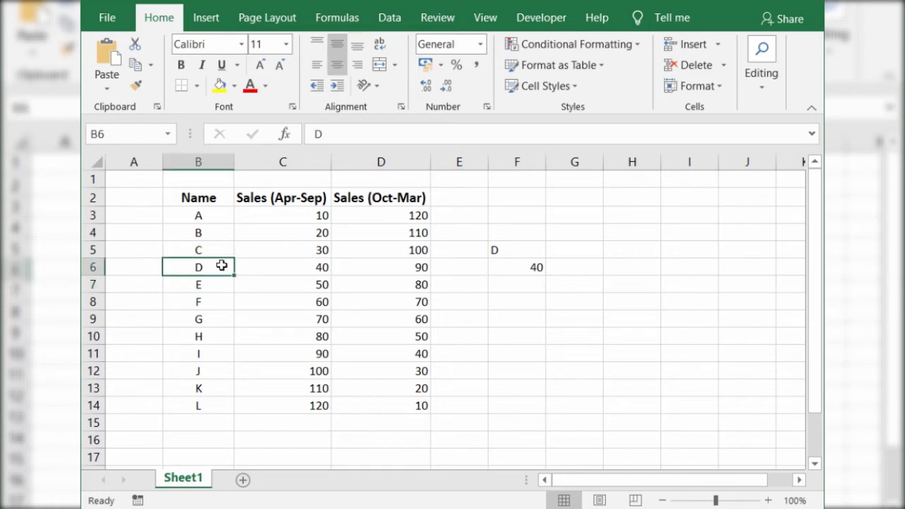
click(311, 267)
click(532, 269)
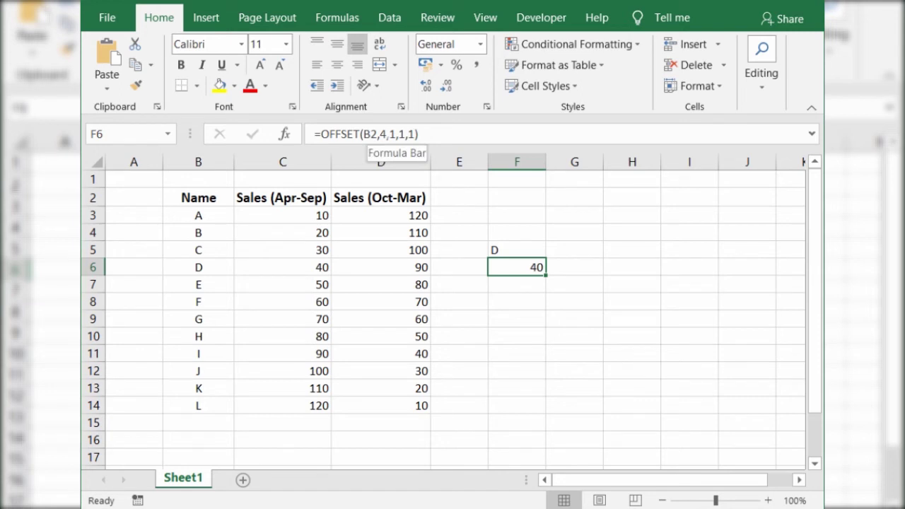
click(396, 134)
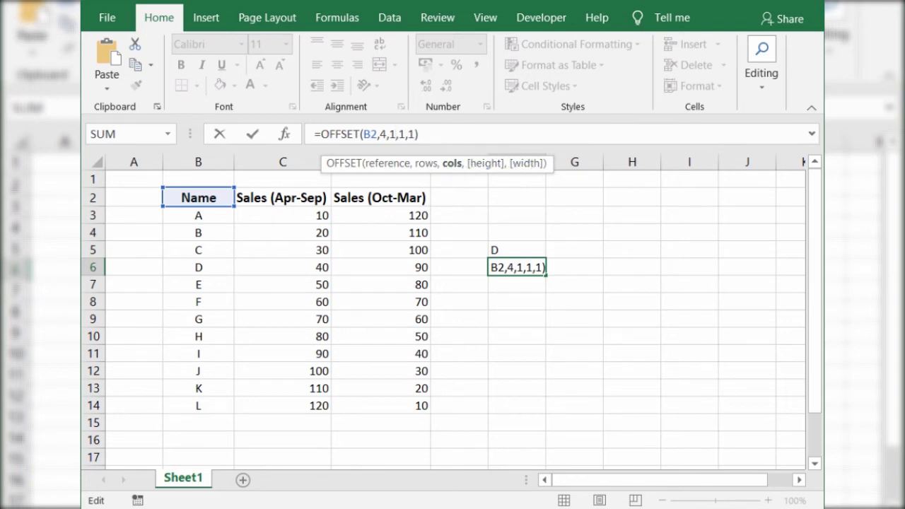
click(404, 134)
click(410, 134)
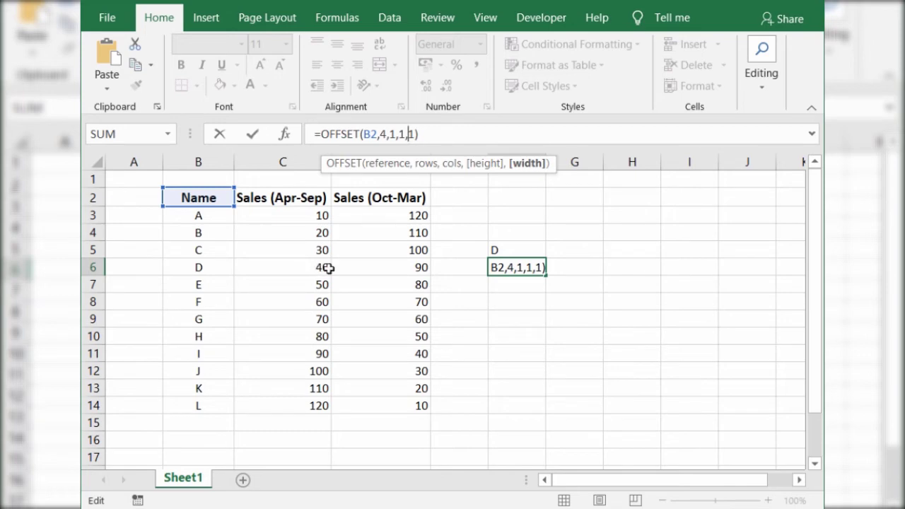
click(566, 320)
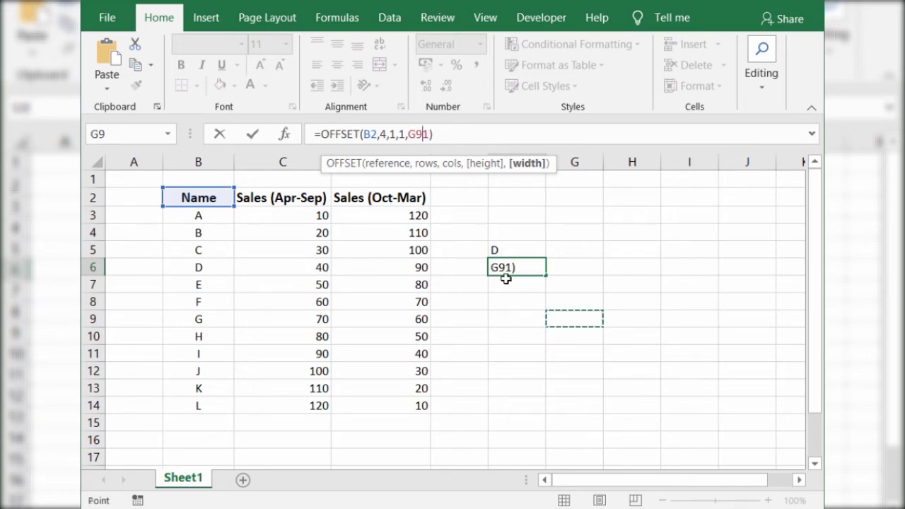
key(Escape)
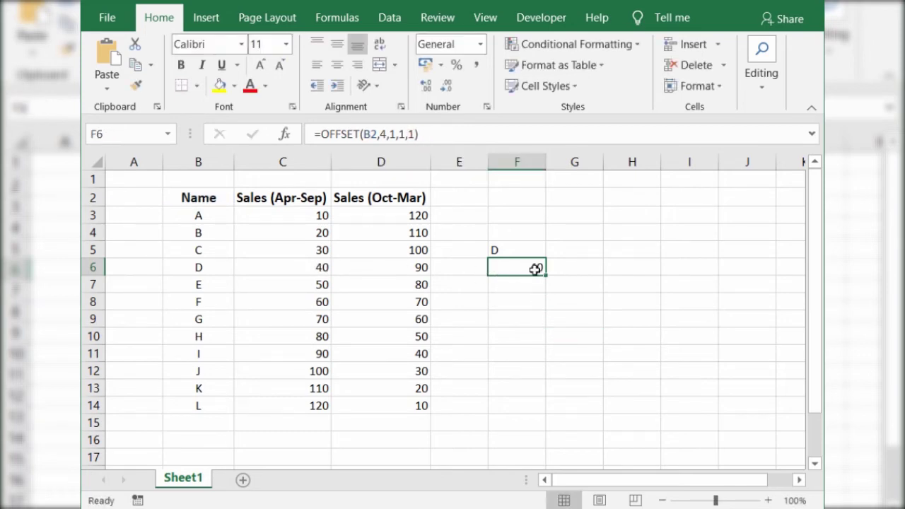
click(323, 268)
click(535, 269)
Start a SUM formula in F7 with a nested OFFSET function that uses B2 as the reference
click(508, 285)
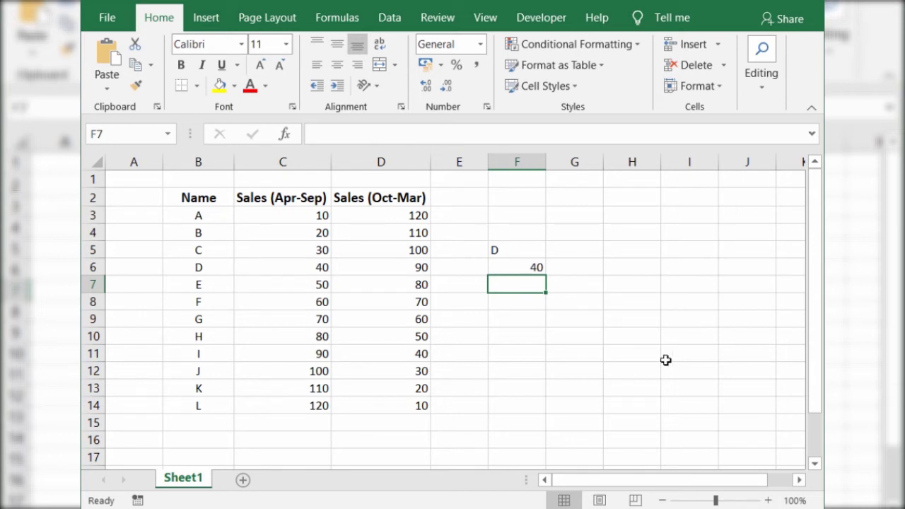
click(369, 134)
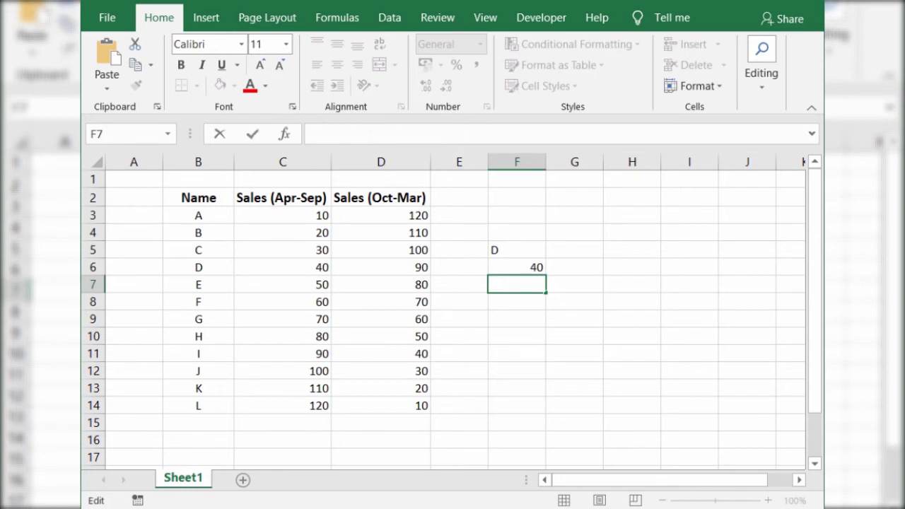
text(=SUM)
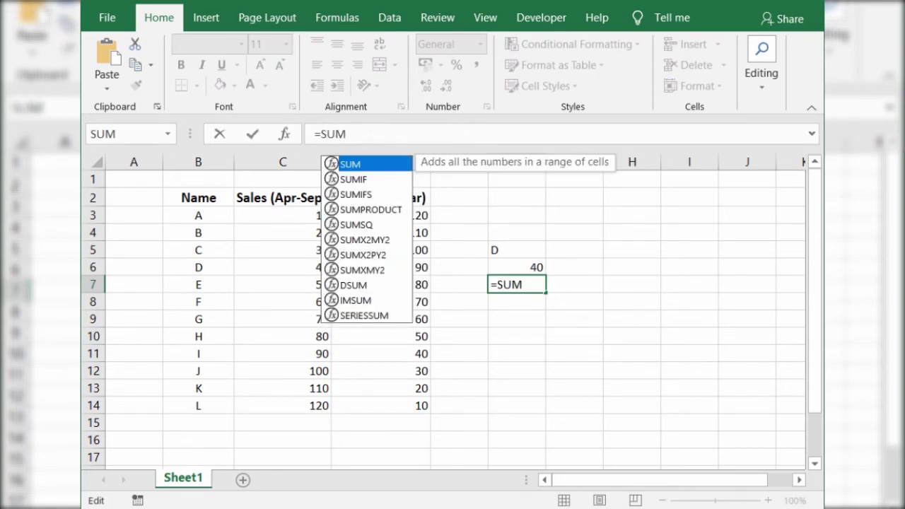
text(()
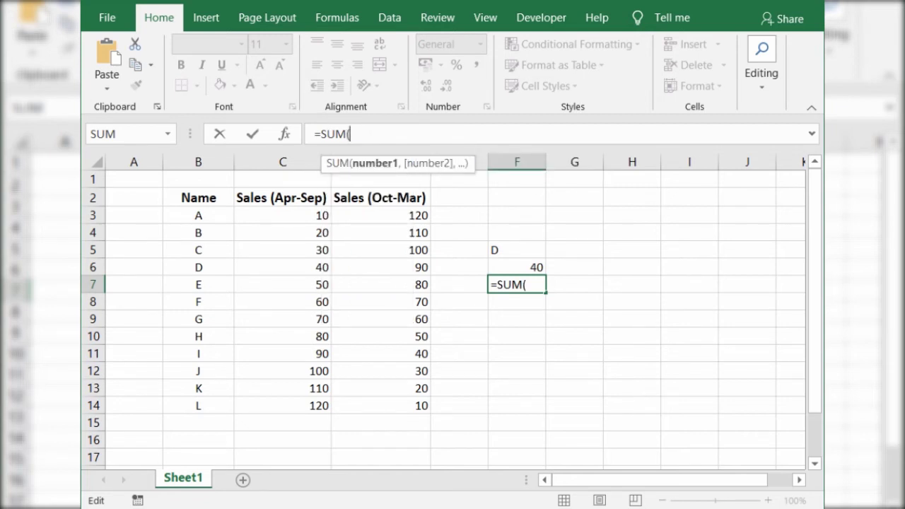
text(OFFS)
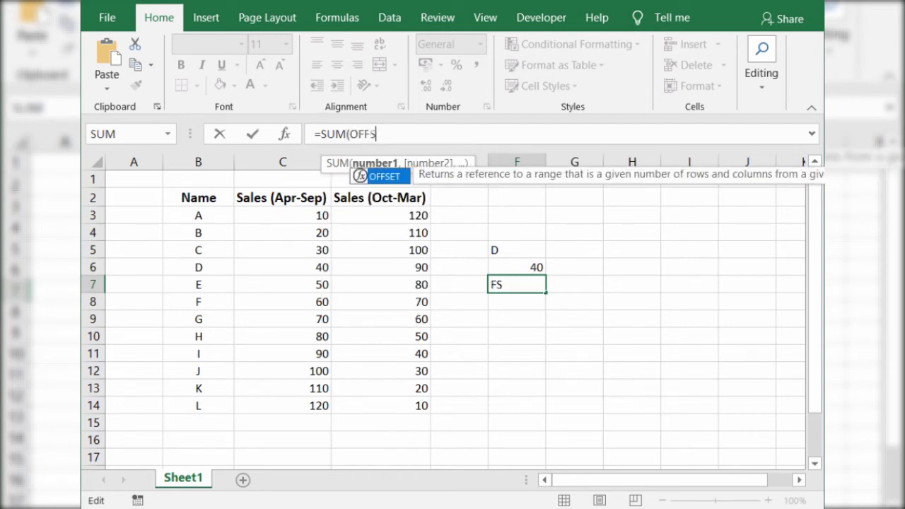
text(ET()
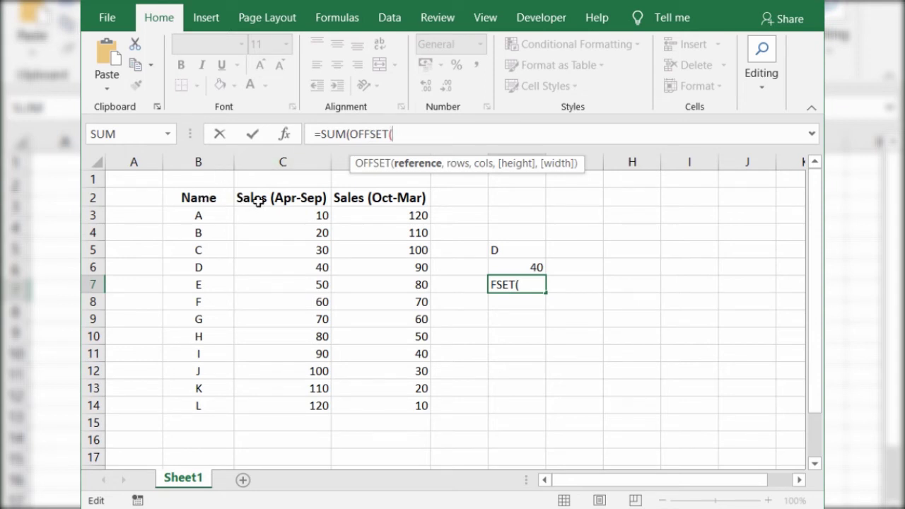
click(208, 200)
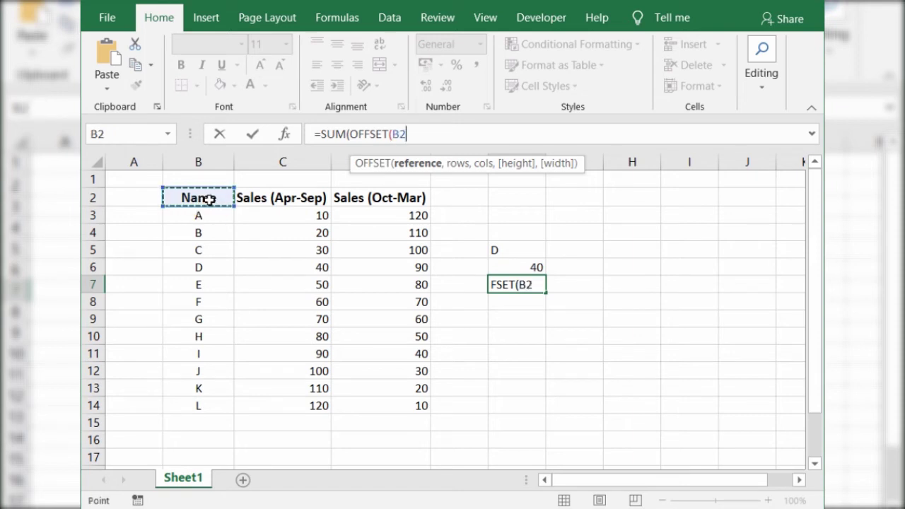
Finish the F7 formula with row offset 4, column offset 1, height 1 and width 2: =SUM(OFFSET(B2,4,1,1,2))
text(,)
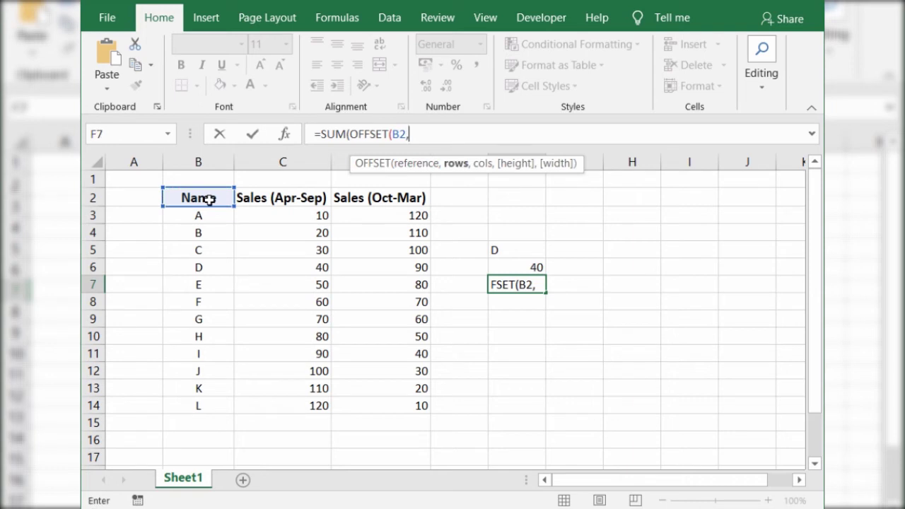
text(4,)
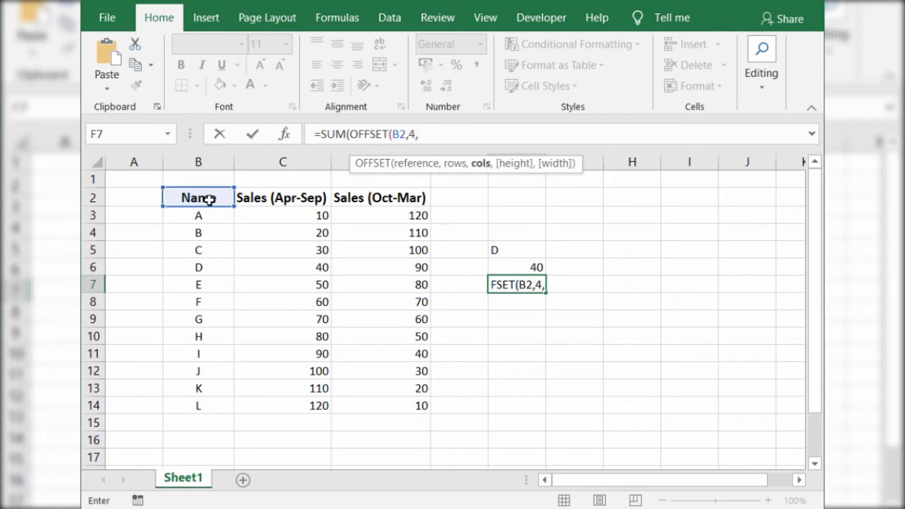
text(1,)
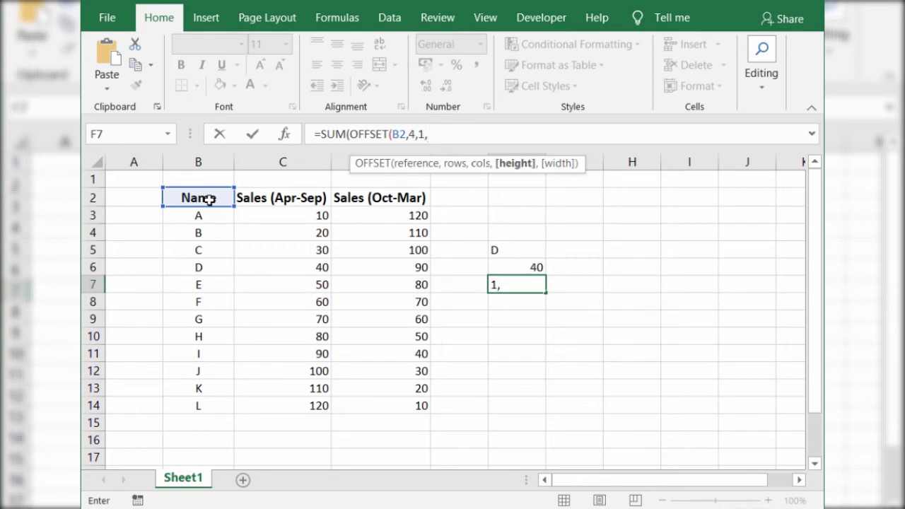
text(1,)
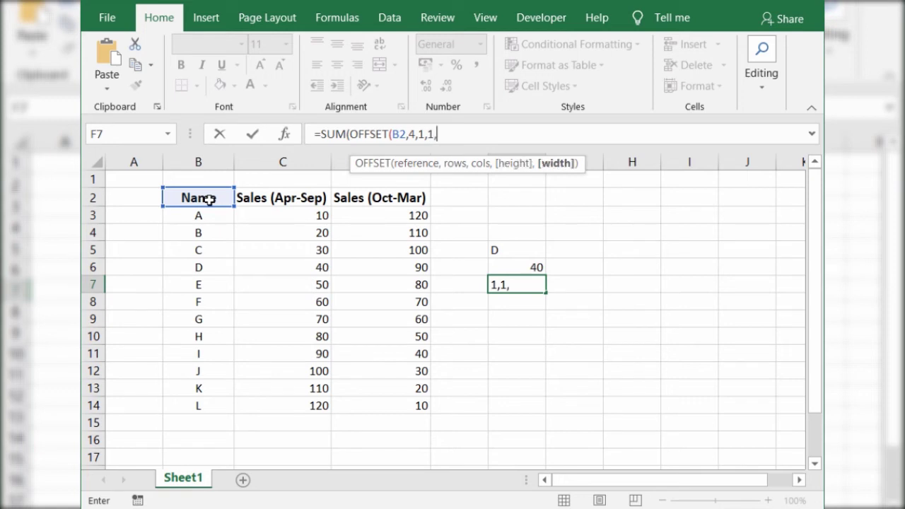
text(2)
text()))
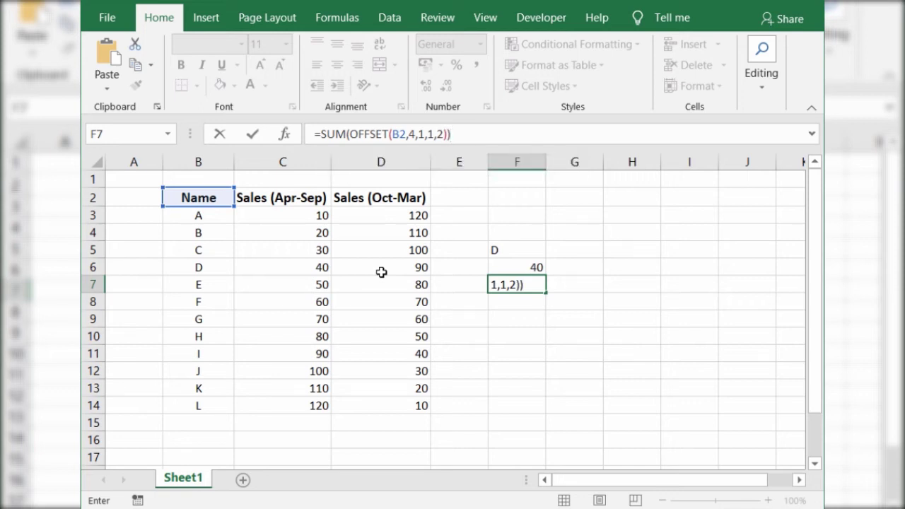
key(Return)
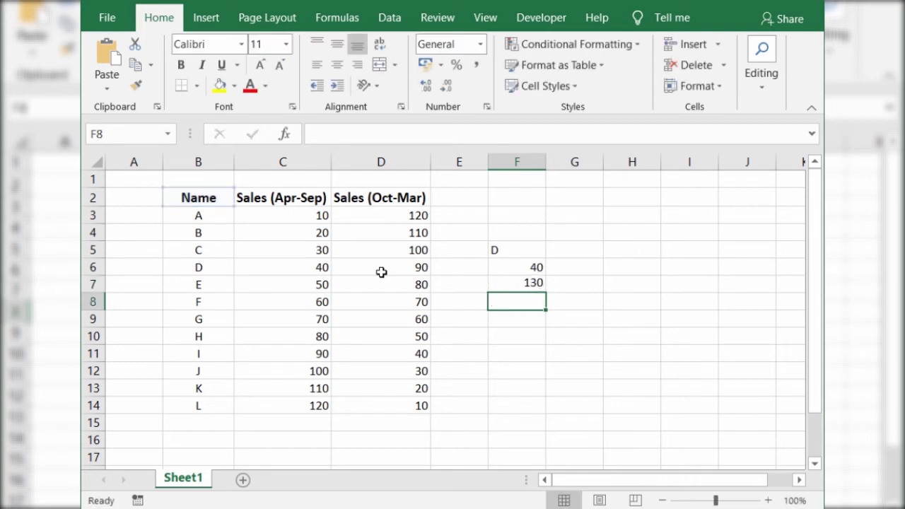
Examine the reference, rows, columns, height and width arguments of the F7 formula and review its result
click(506, 284)
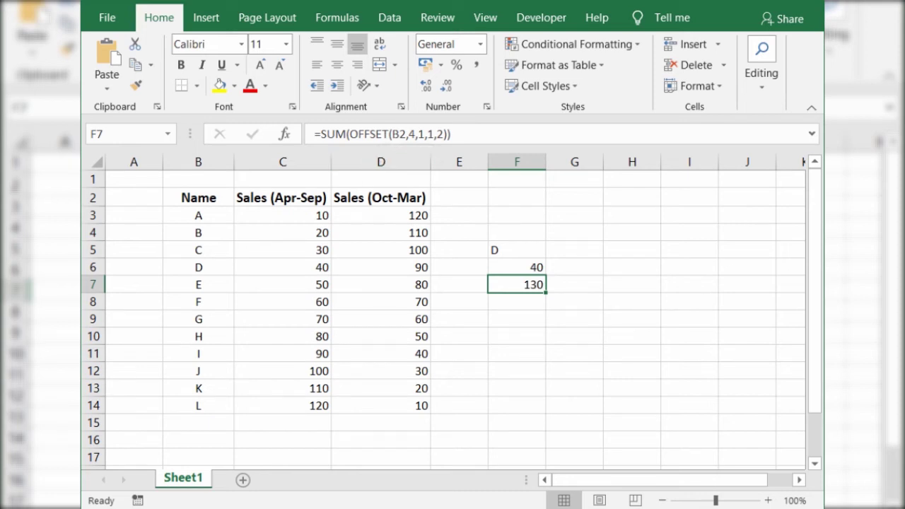
click(391, 134)
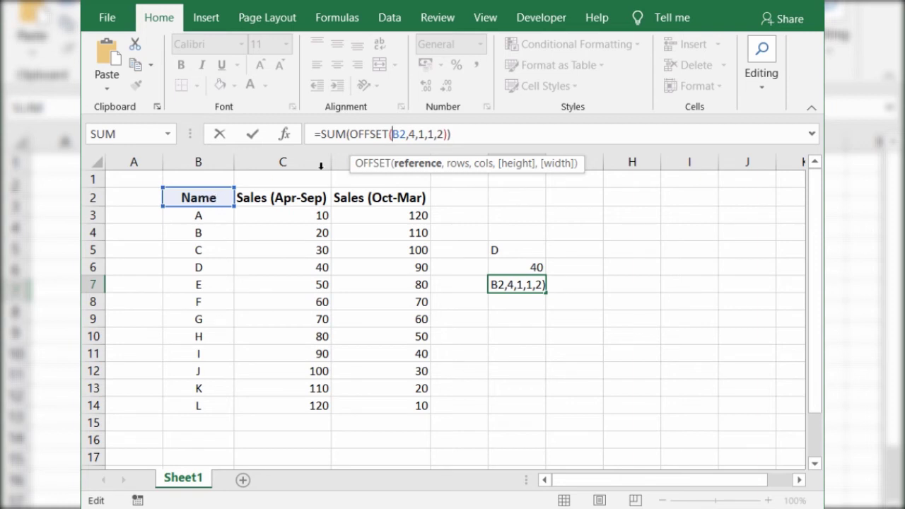
click(408, 134)
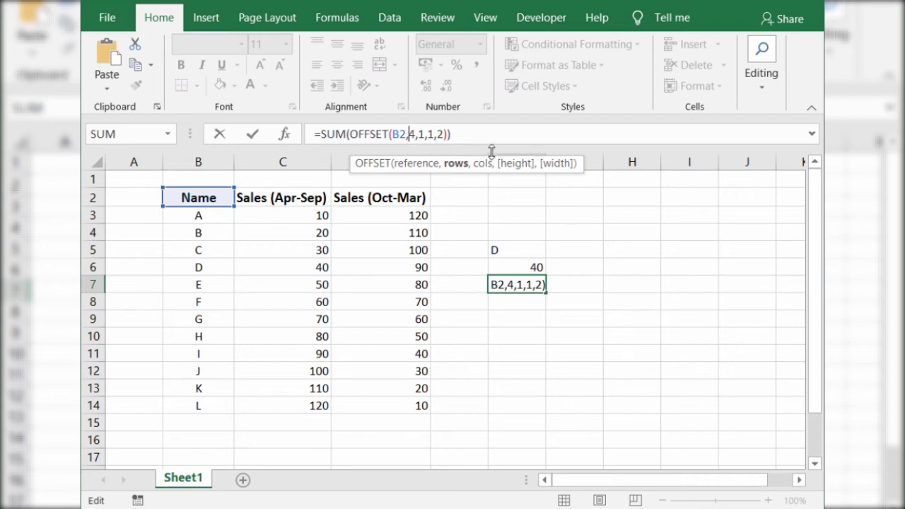
click(418, 135)
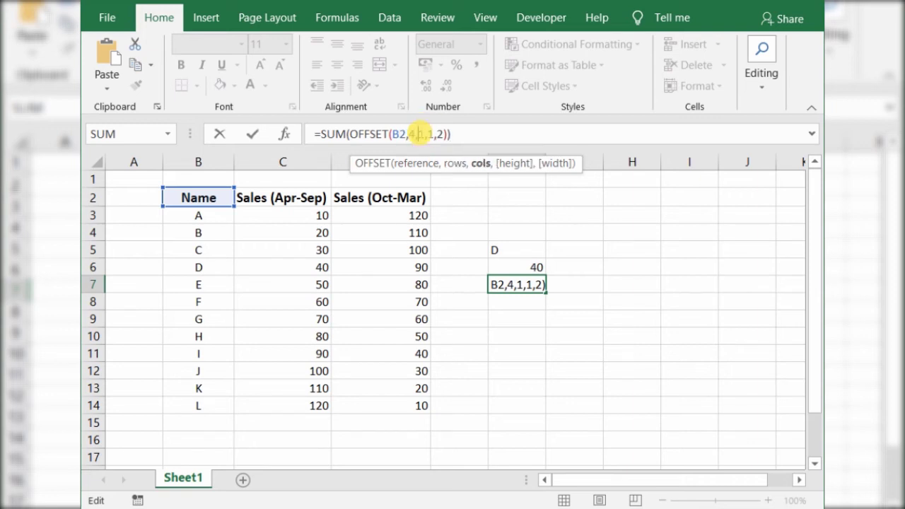
click(428, 134)
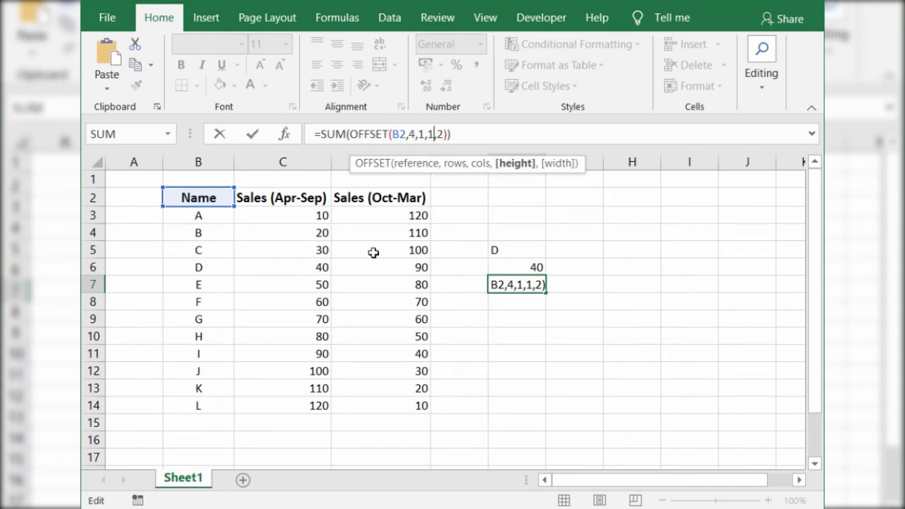
click(438, 134)
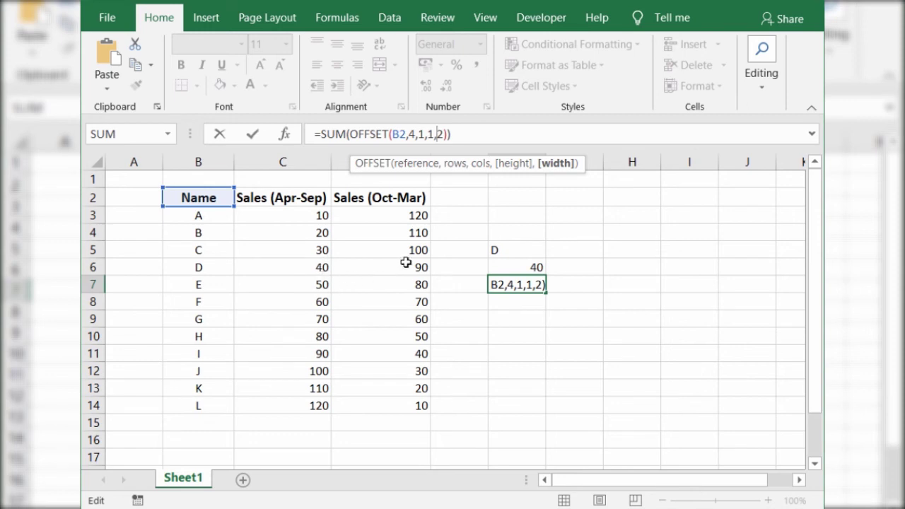
key(Return)
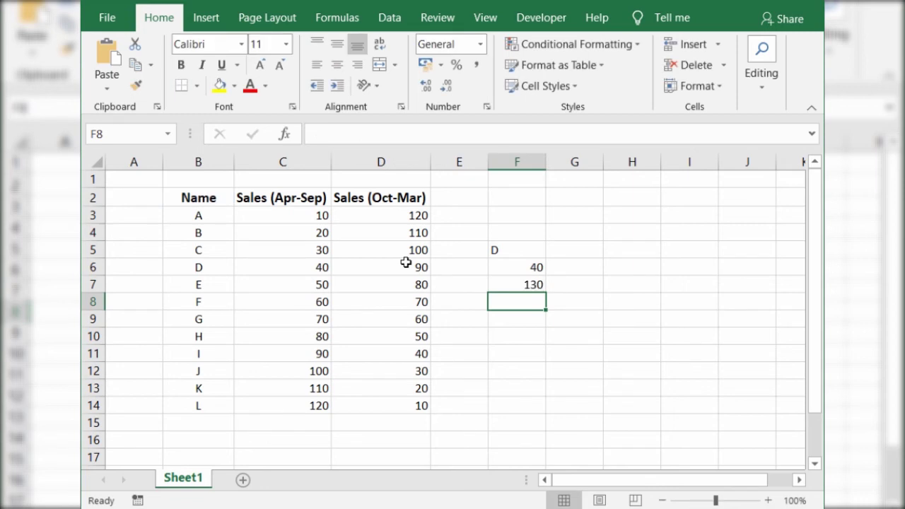
click(520, 283)
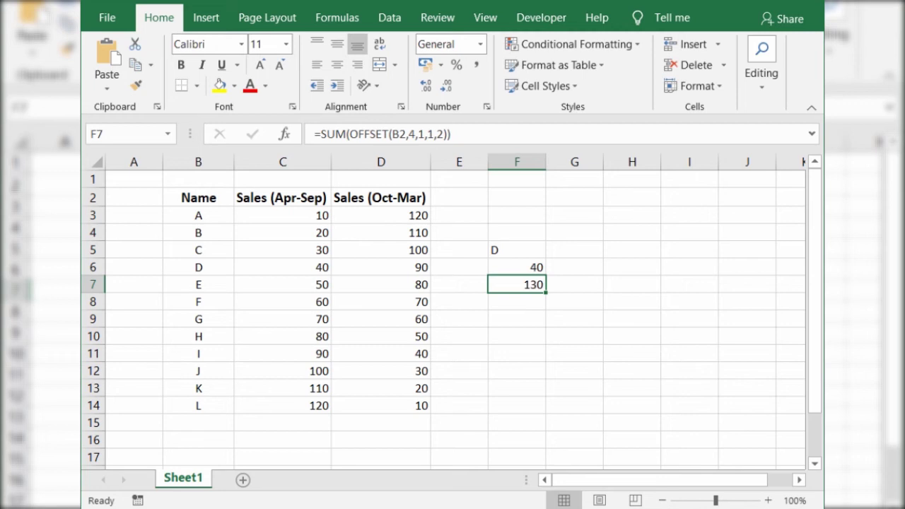
Start a SUM formula in F8 with a nested OFFSET function that uses the header range C2:D2 as the reference
click(514, 308)
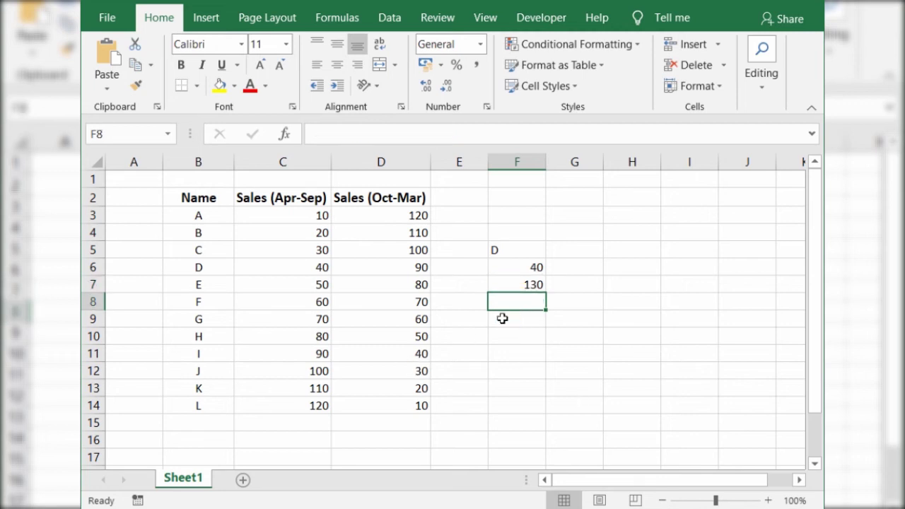
click(396, 134)
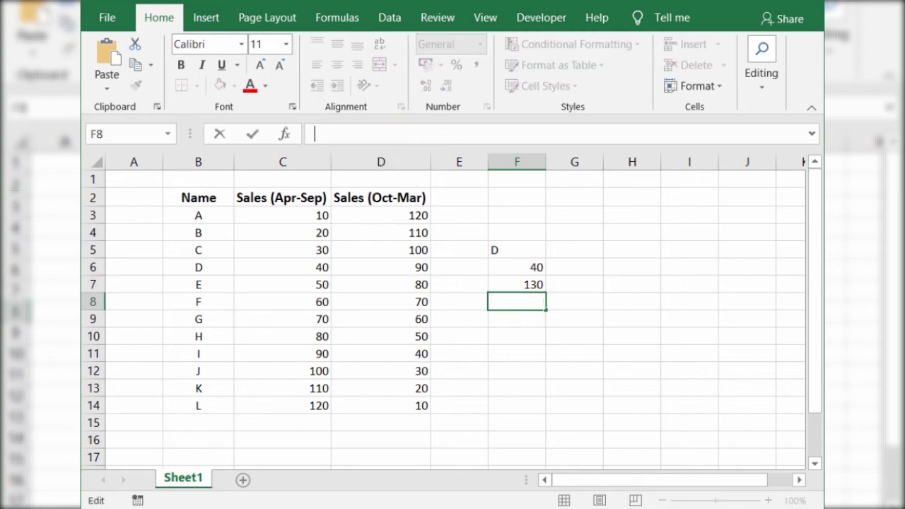
text(=)
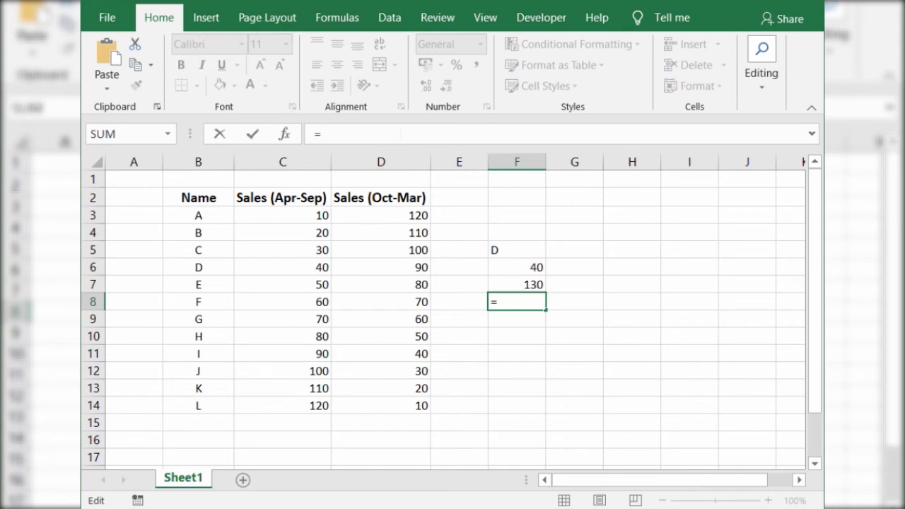
text(SU)
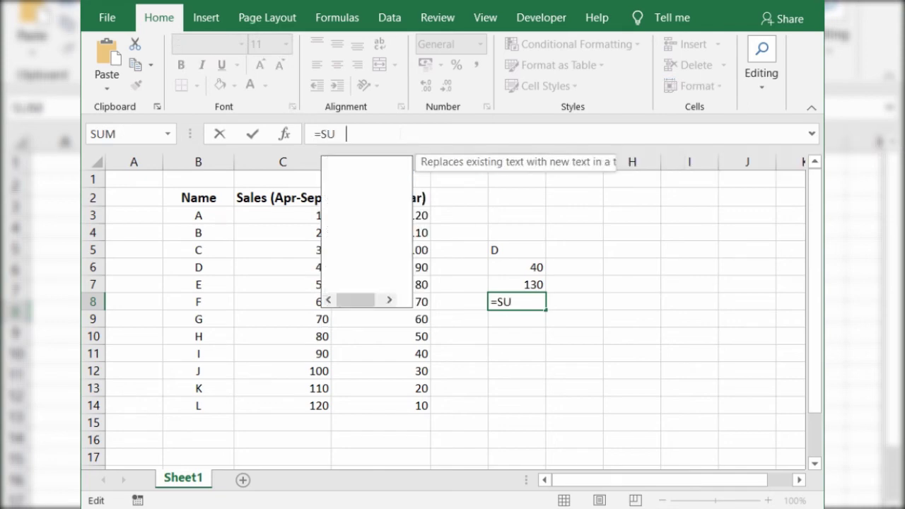
text(M()
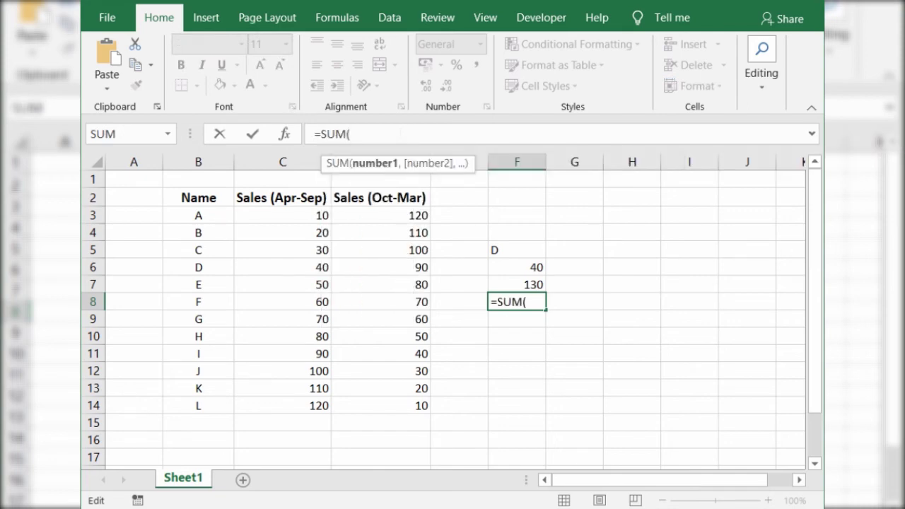
text(OFFSET)
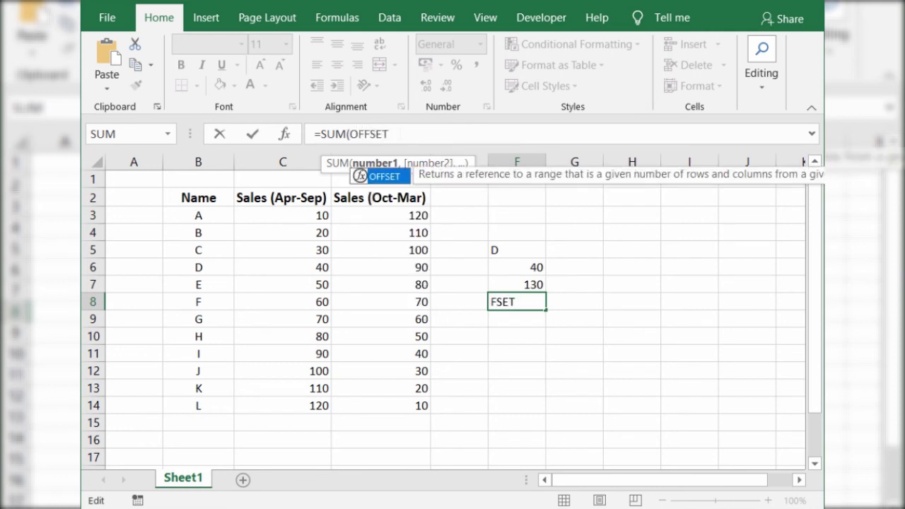
text(()
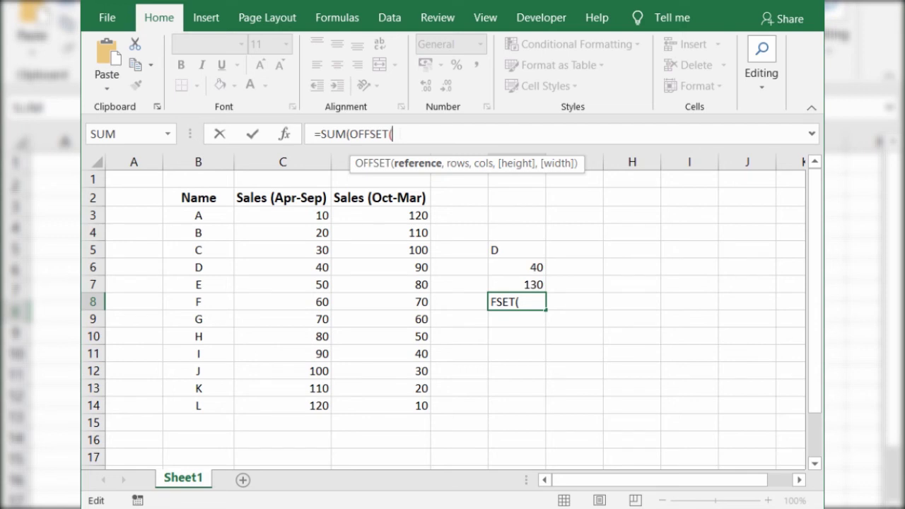
click(294, 193)
drag(294, 193, 384, 195)
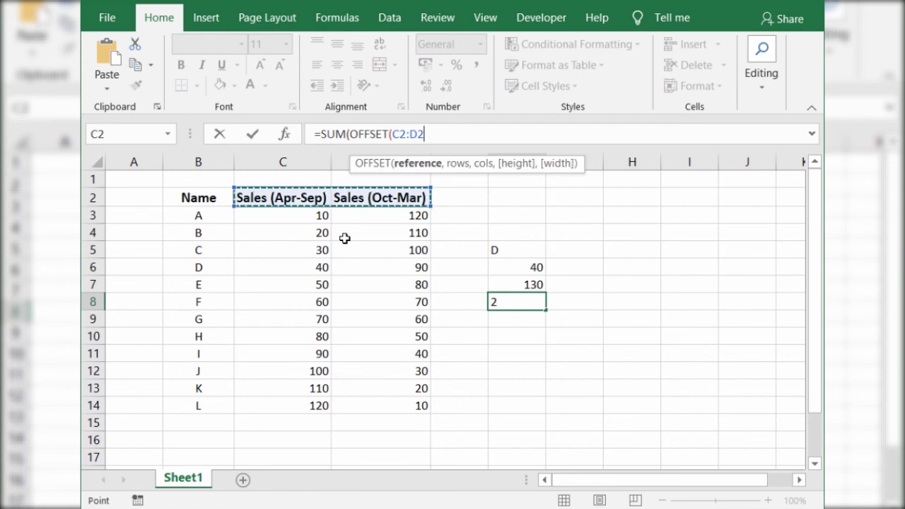
Finish the F8 formula with row offset 5 and column offset 0, accepting the proposed correction to =SUM(OFFSET(C2:D2,5,0))
text(,)
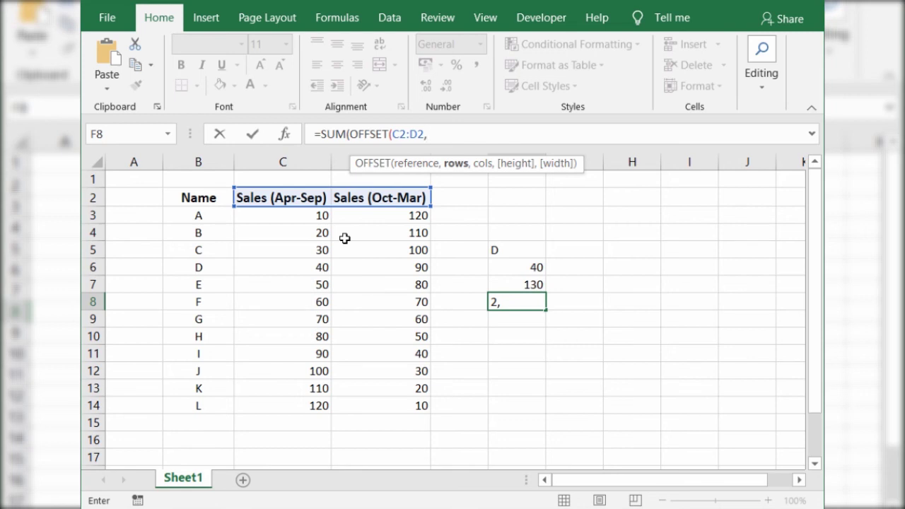
text(5)
text(,)
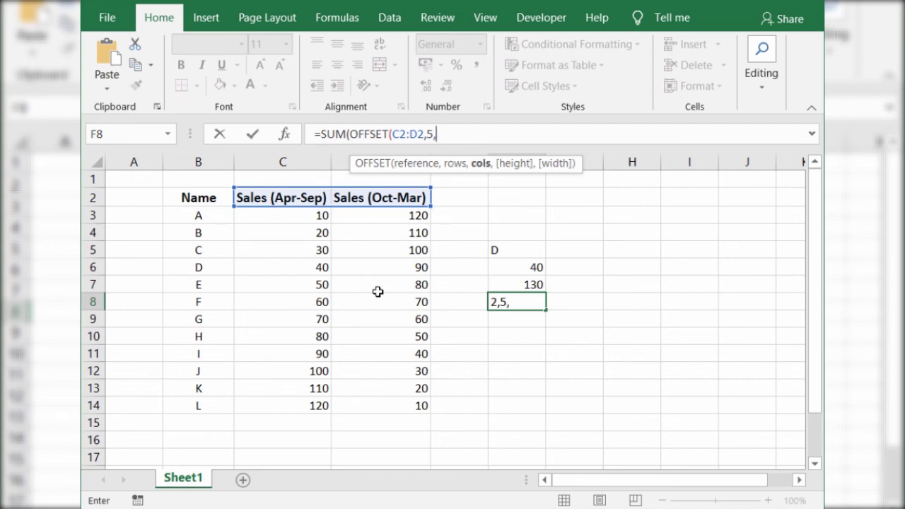
text(0))
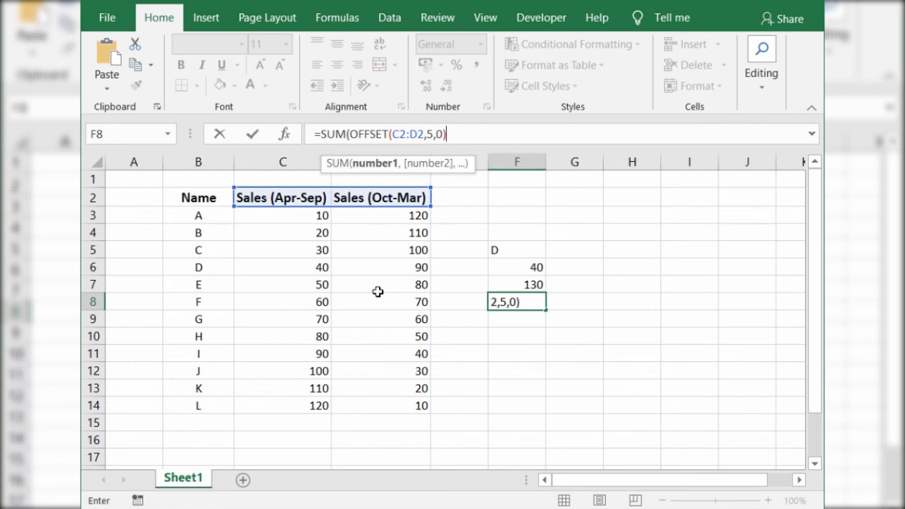
key(Return)
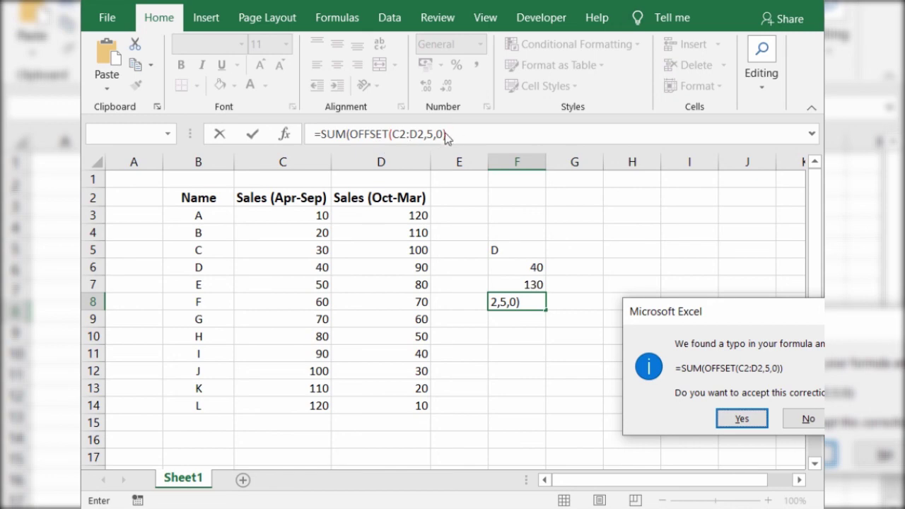
click(742, 418)
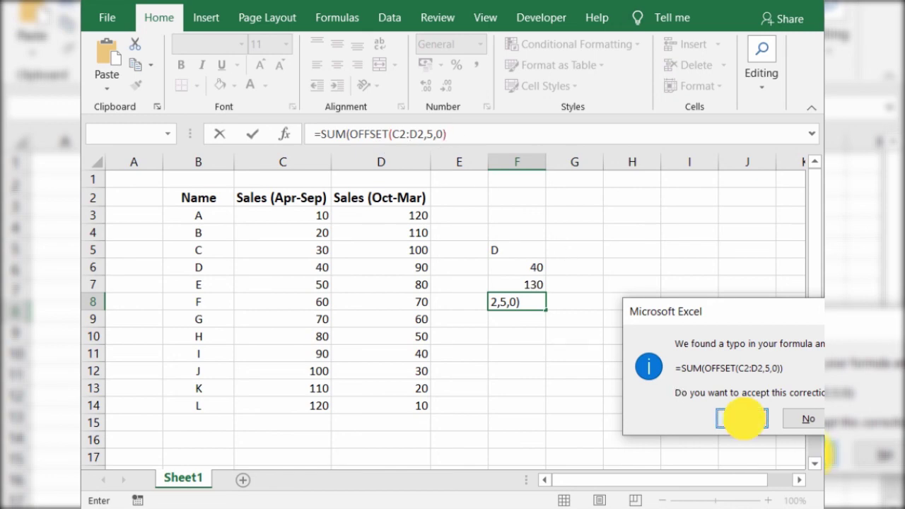
Review the OFFSET formula in F8 and compare its result with the sum of C7:D7
click(530, 303)
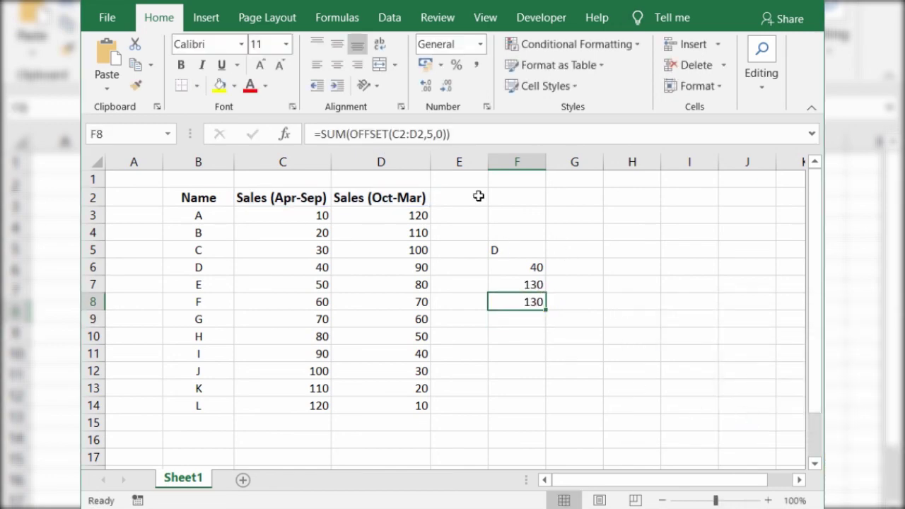
click(451, 135)
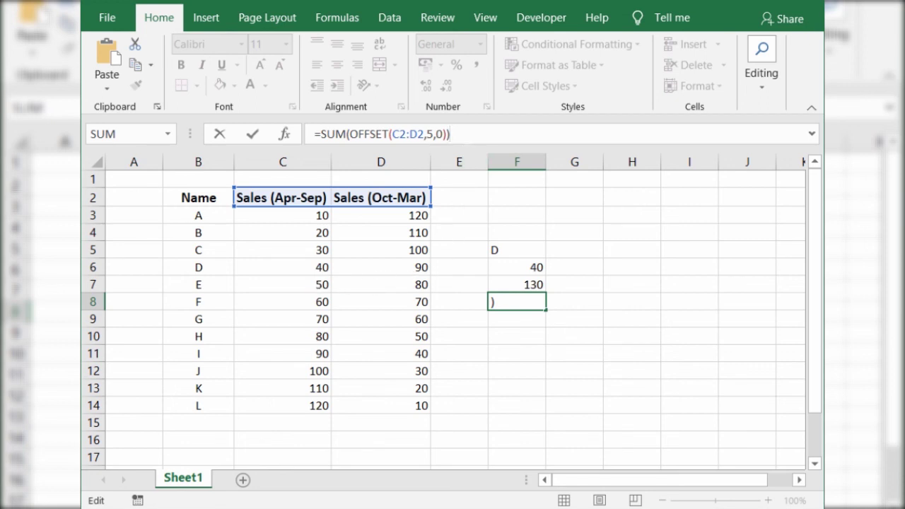
key(Return)
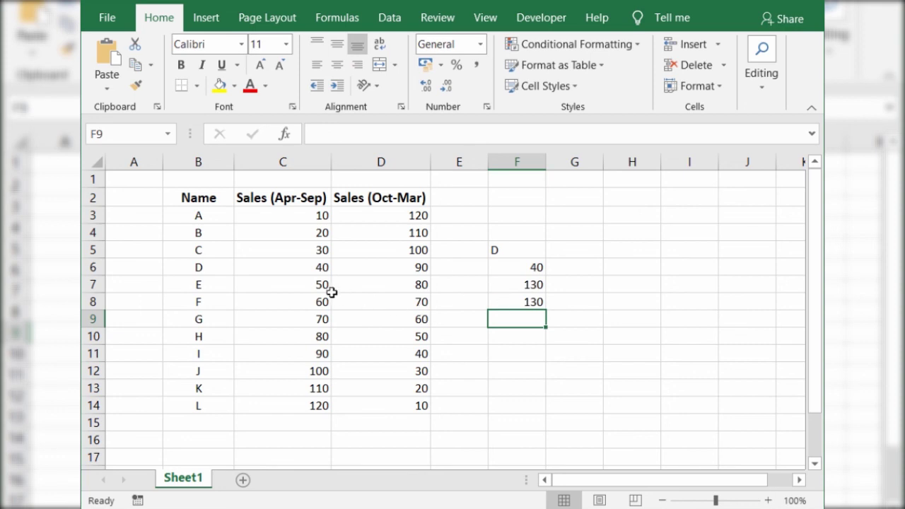
drag(295, 287, 380, 285)
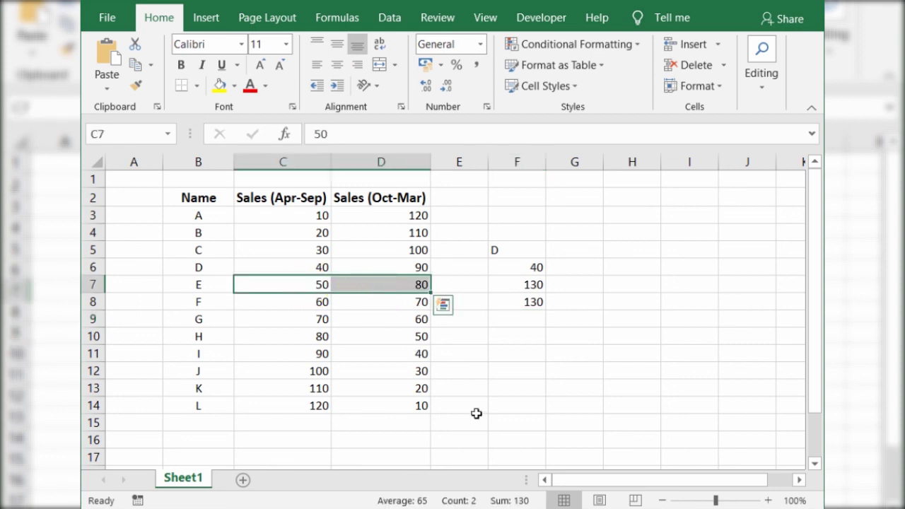